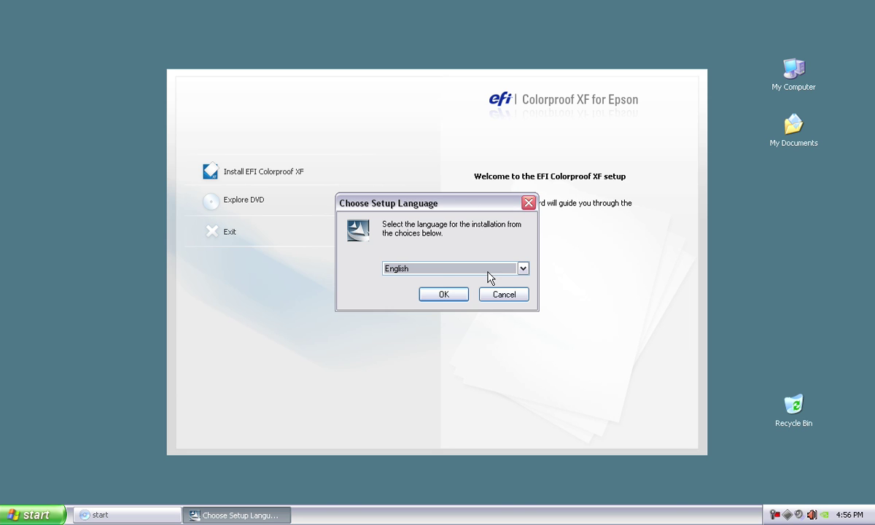
Confirm English as the setup language to launch the Colorproof XF installer.
click(443, 295)
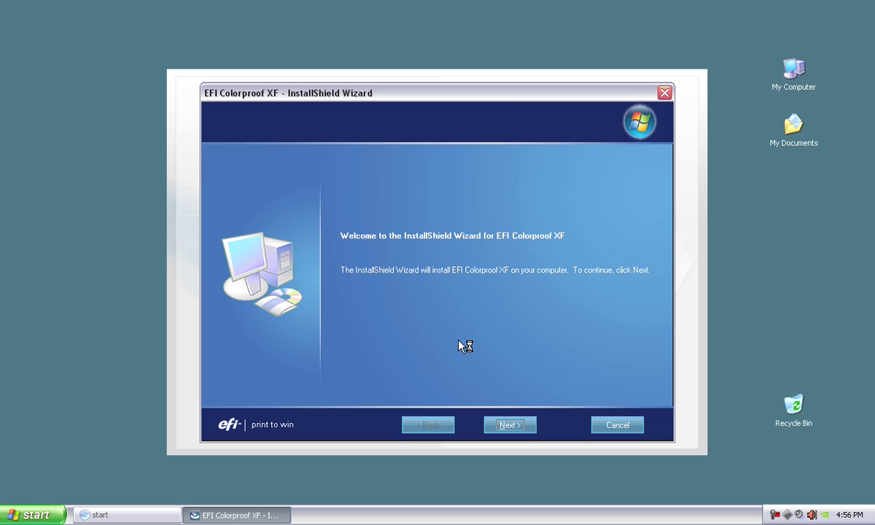
Get past the welcome page and accept the Colorproof XF license agreement terms.
click(510, 425)
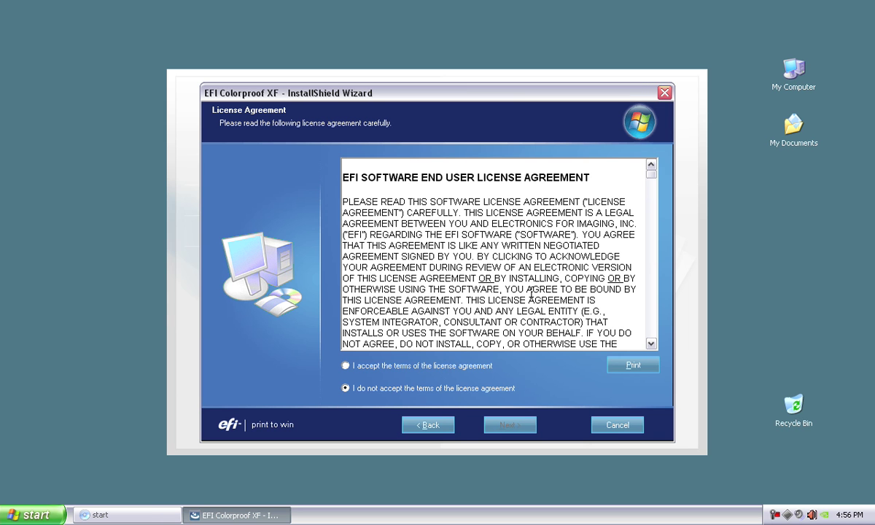
drag(651, 175, 595, 332)
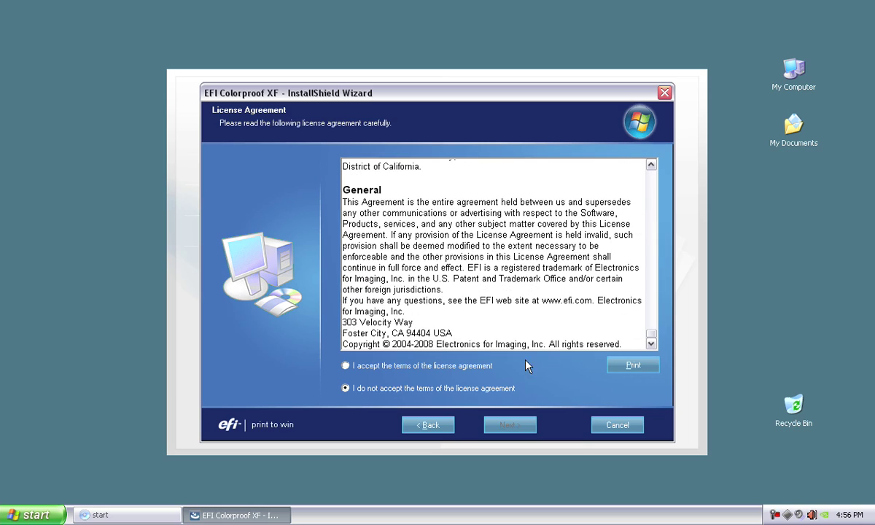
click(347, 367)
click(510, 425)
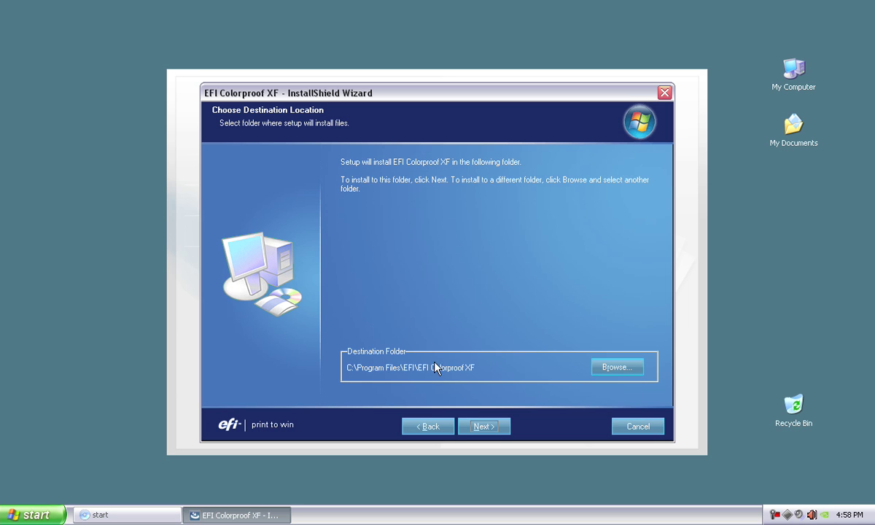
Keep C:\Program Files\EFI\EFI Colorproof XF as the destination folder.
click(501, 427)
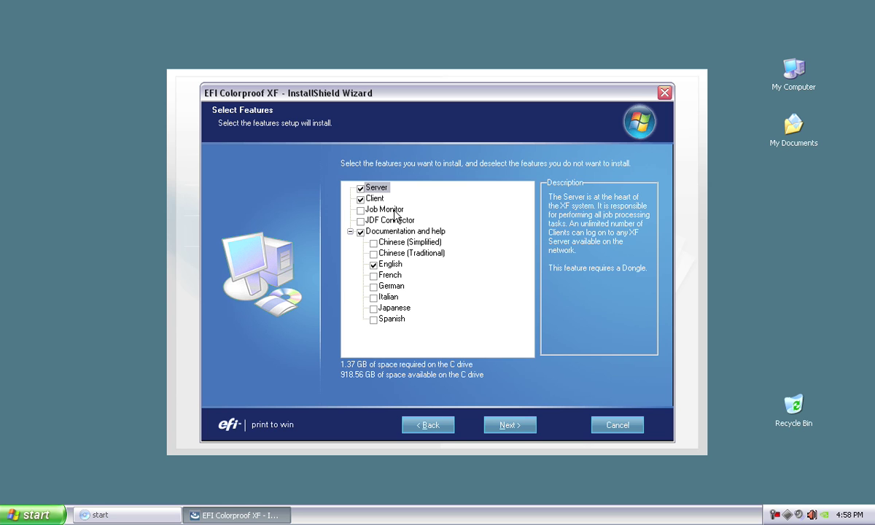
Add JDF Connector to the selected features and confirm the feature selection.
click(360, 220)
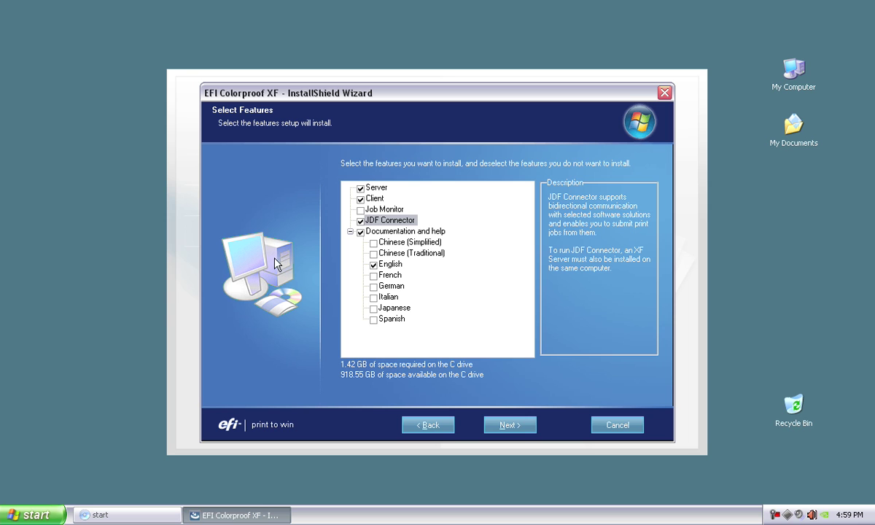
click(508, 426)
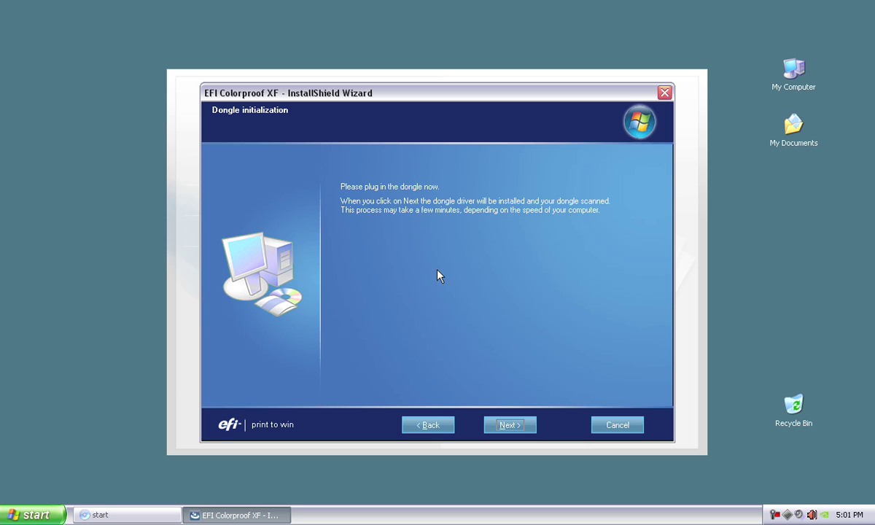
Start the dongle driver installation and scan of the plugged-in dongle.
click(513, 427)
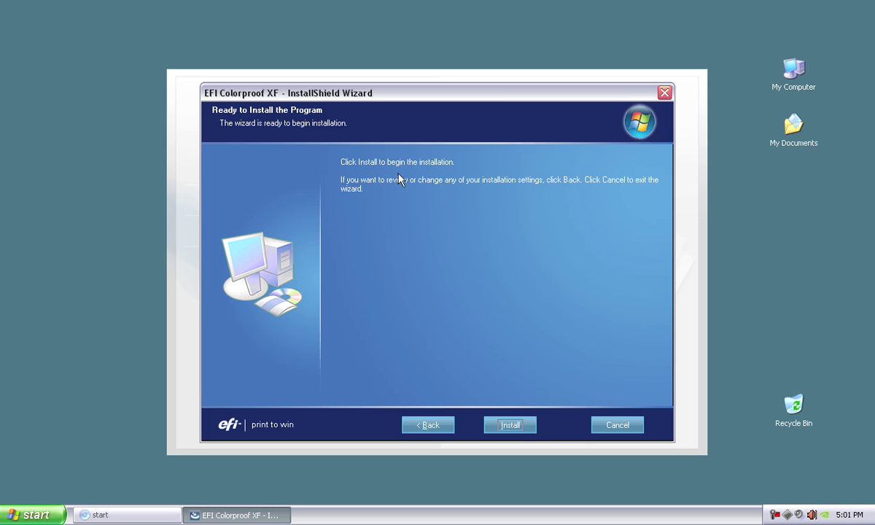
Begin installing EFI Colorproof XF from the Ready to Install page.
click(509, 425)
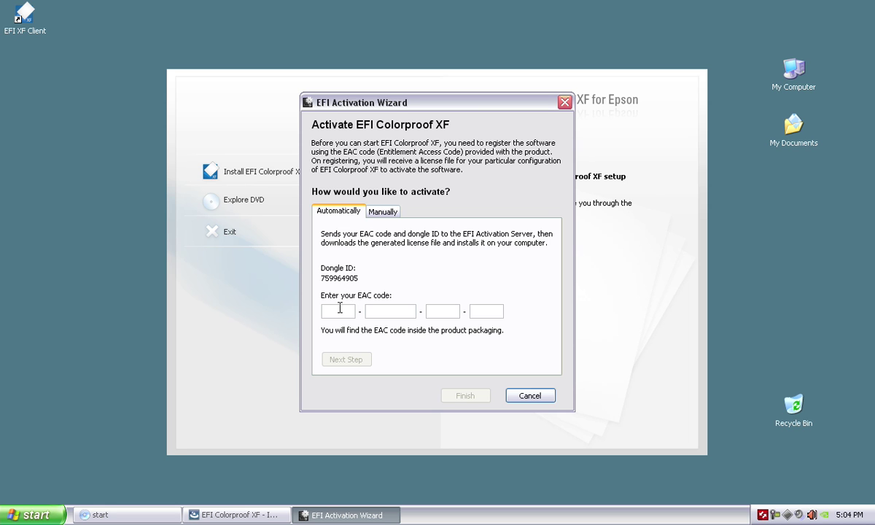
Enter the product's EAC code across its fields and submit it for automatic activation.
click(339, 310)
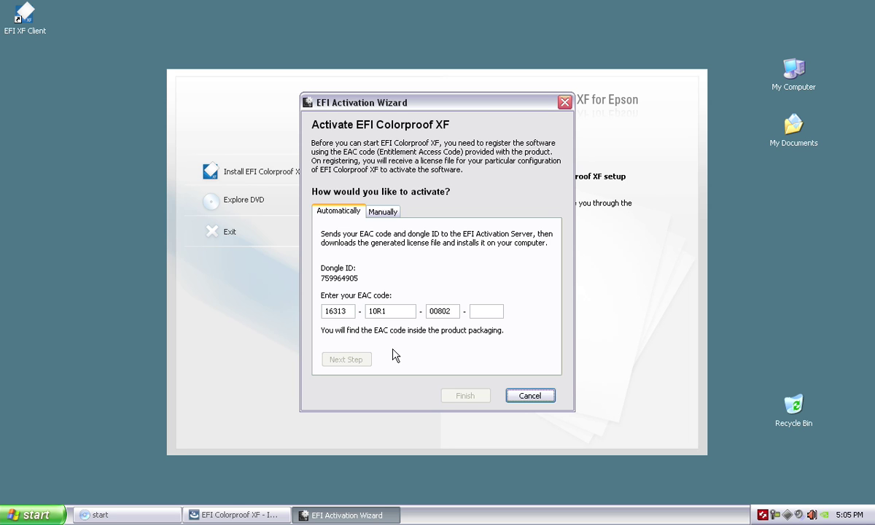
click(475, 312)
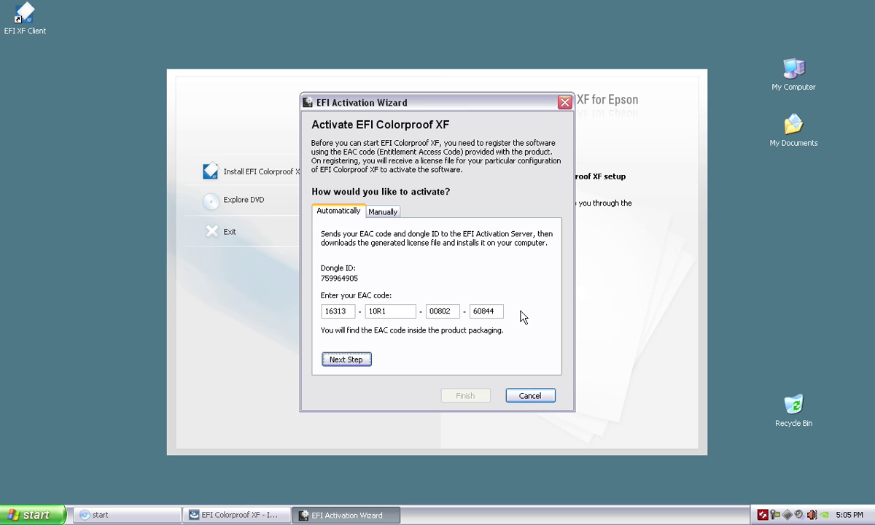
click(354, 359)
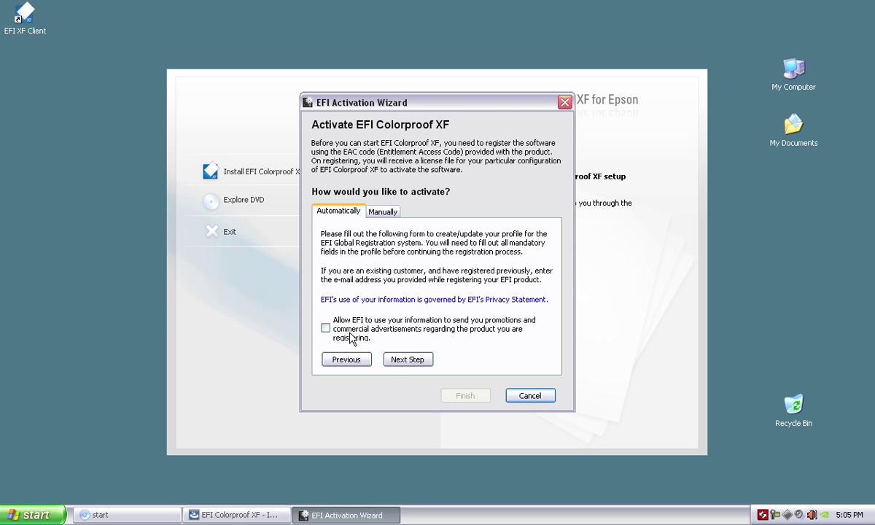
Enter the registered e-mail address, retrieve the registration details, and request license installation.
click(394, 361)
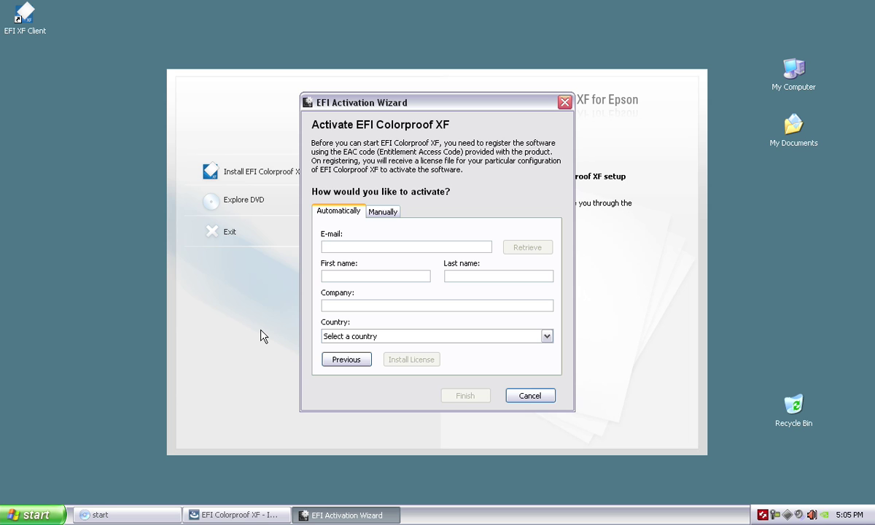
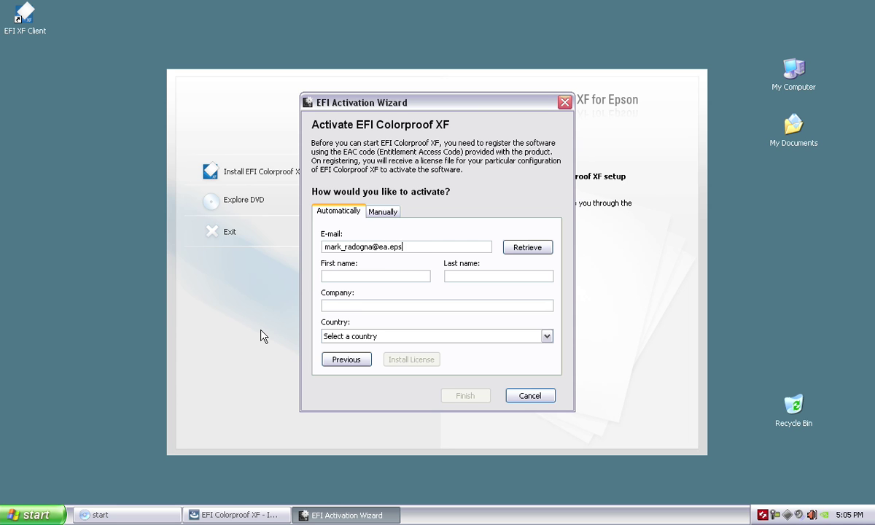
click(519, 249)
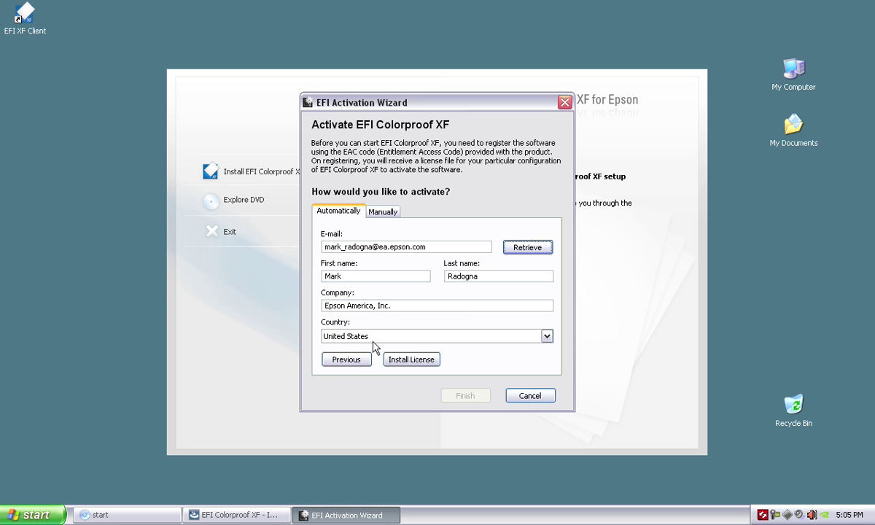
click(415, 363)
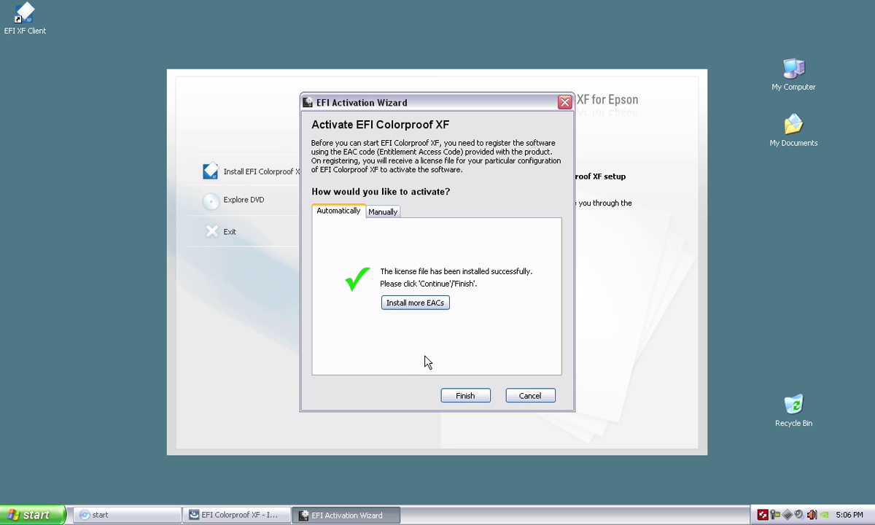
Close the Activation Wizard once the license file is installed successfully.
click(462, 394)
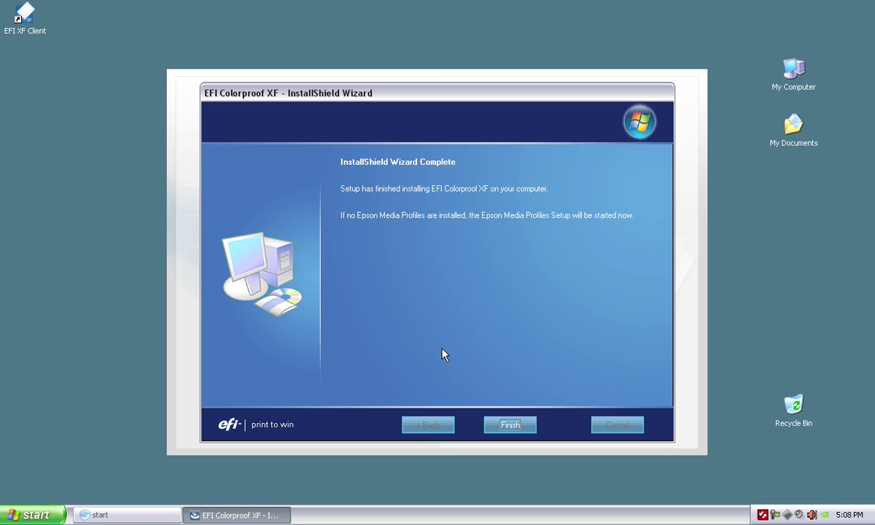
Finish the Colorproof XF setup so the Epson Media Profiles installer runs.
click(505, 426)
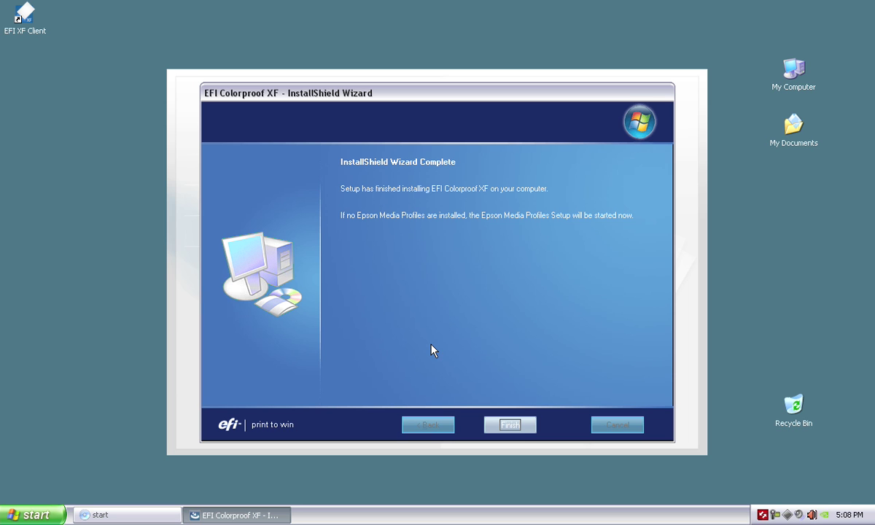
key(Return)
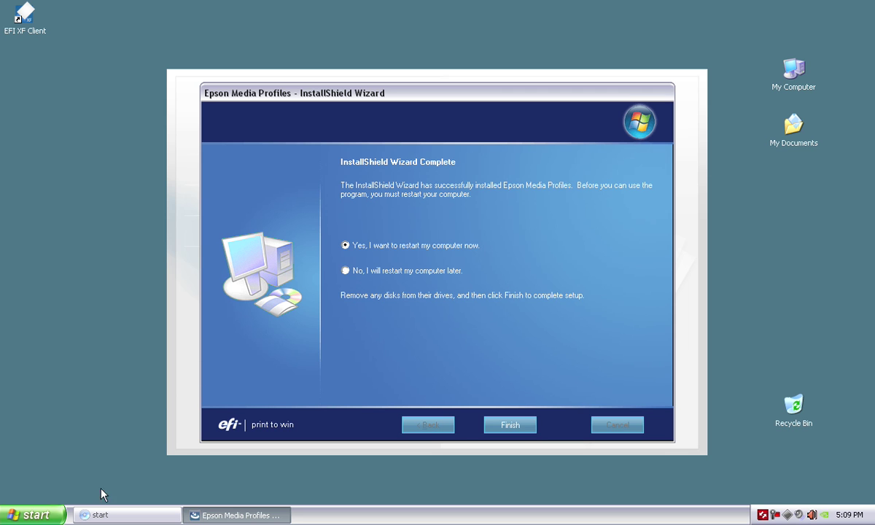
Finish the Epson Media Profiles install with 'Yes, I want to restart my computer now' selected.
click(510, 425)
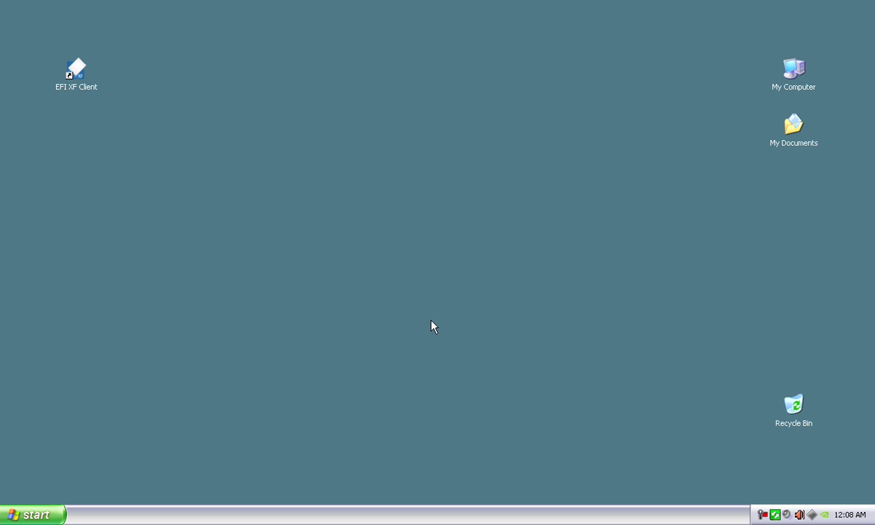
After the restart, review the EFI XF tray icon's options menu, then close it.
right_click(774, 516)
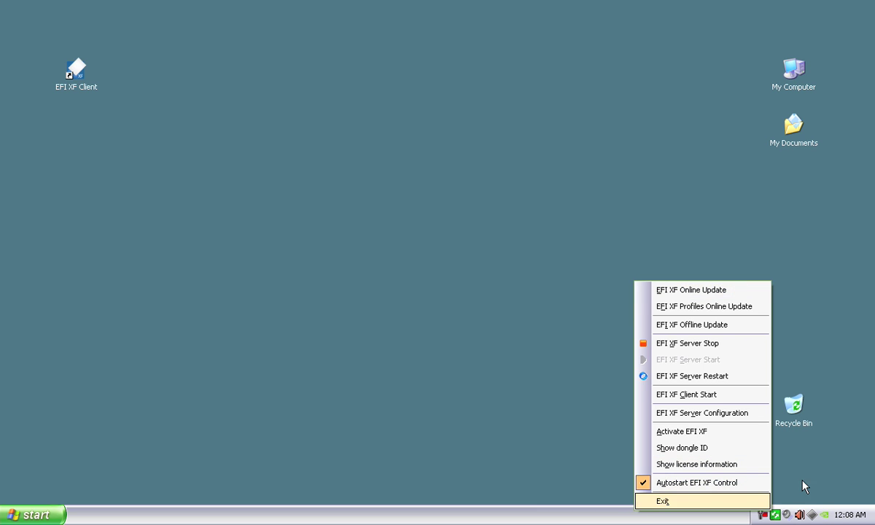
click(785, 515)
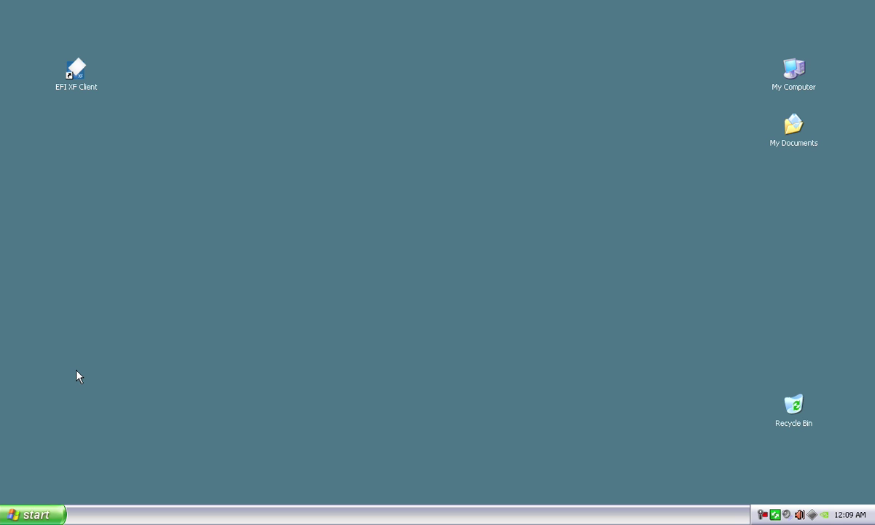
Show the Colorproof XF Links submenu: 3CC Profiles, IT8 Characterization Data, Reference Profiles, Working Folder.
click(40, 515)
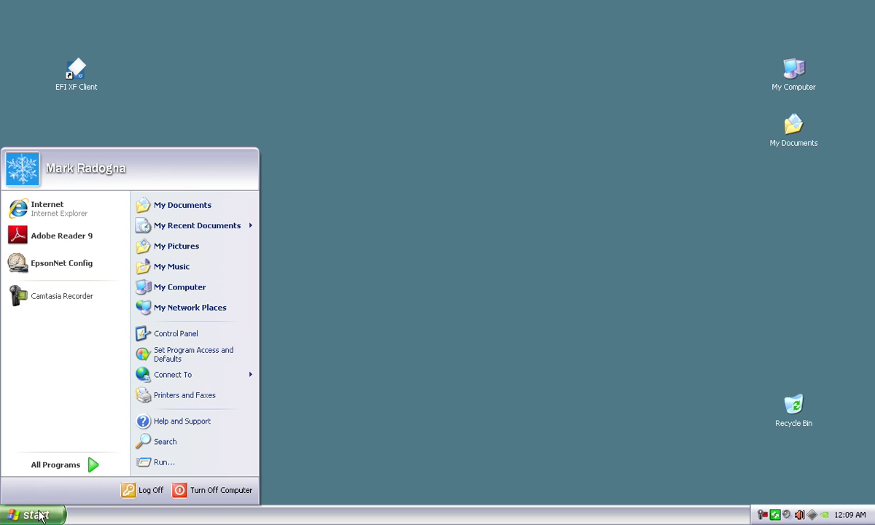
mouse_move(88, 464)
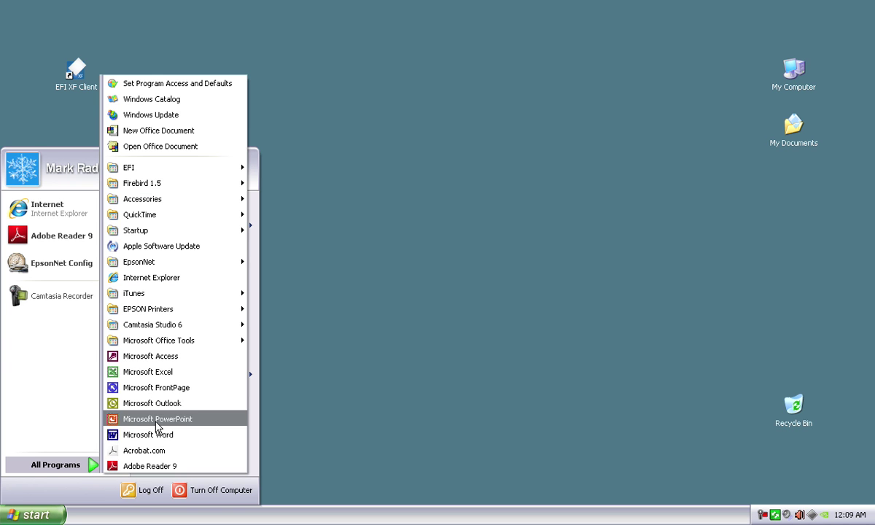
mouse_move(193, 173)
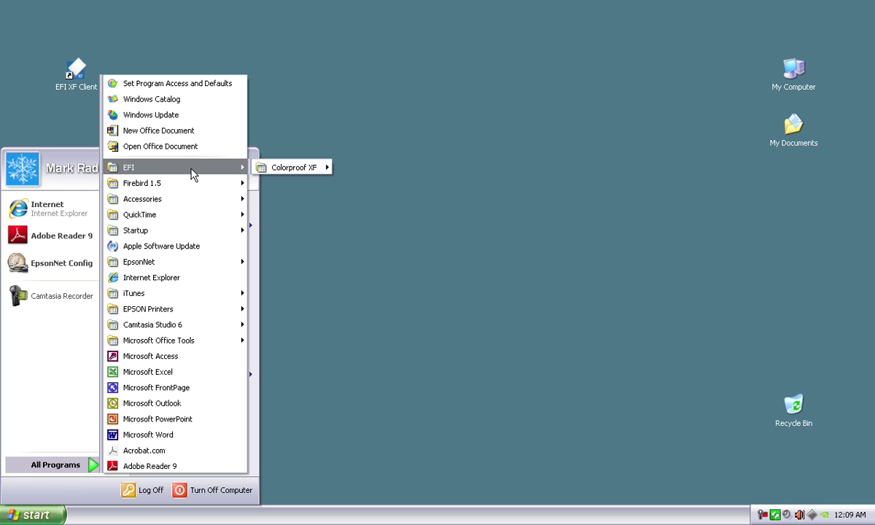
mouse_move(187, 189)
mouse_move(257, 169)
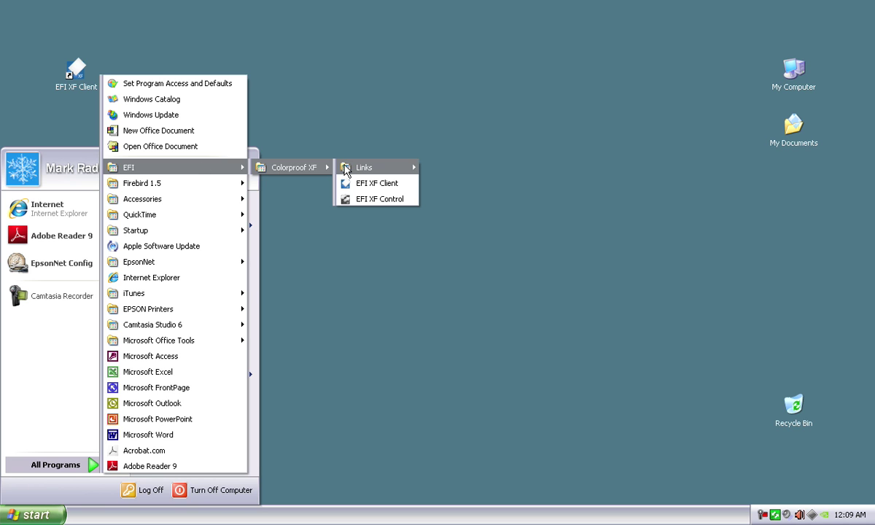
mouse_move(345, 170)
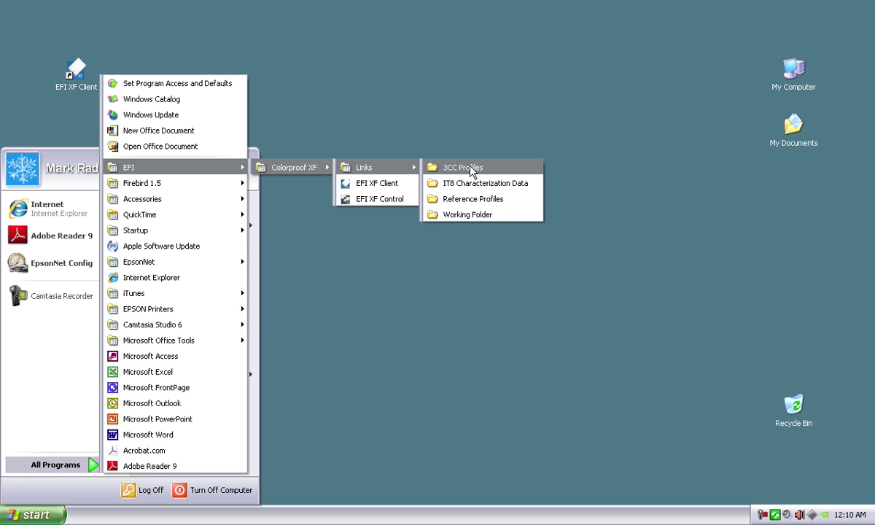
Open the Reference Profiles folder, close it, then reopen it from the Colorproof XF Links menu.
click(511, 202)
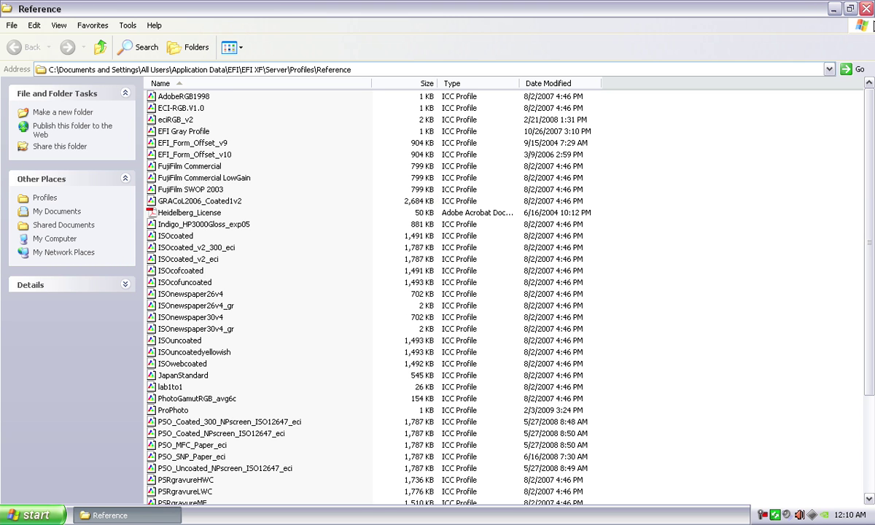
click(866, 9)
click(36, 518)
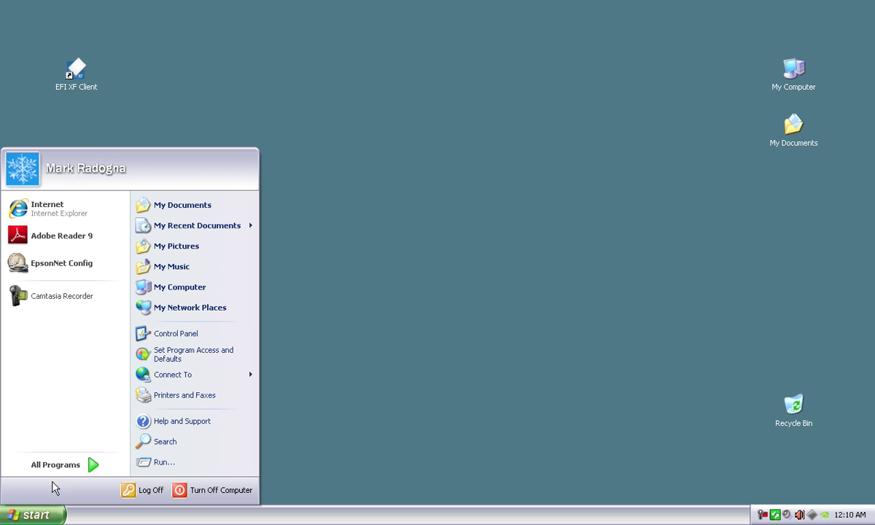
mouse_move(86, 470)
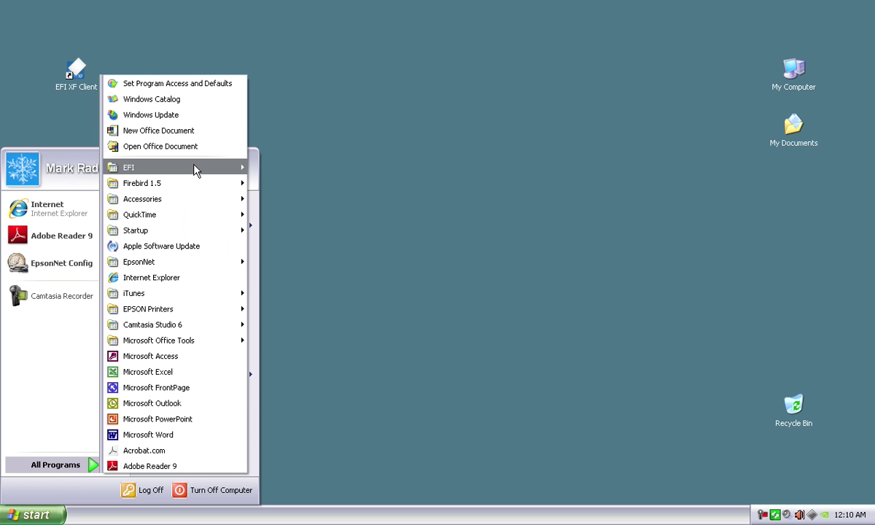
mouse_move(193, 168)
mouse_move(281, 166)
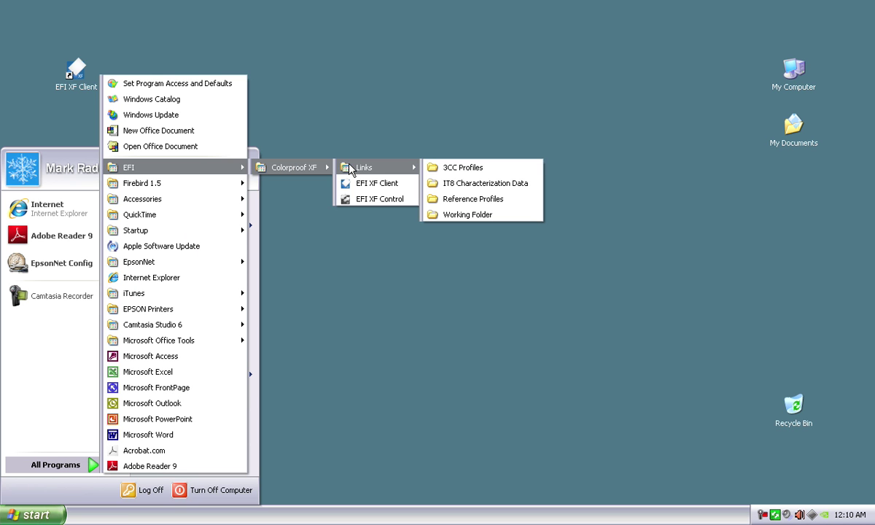
click(453, 201)
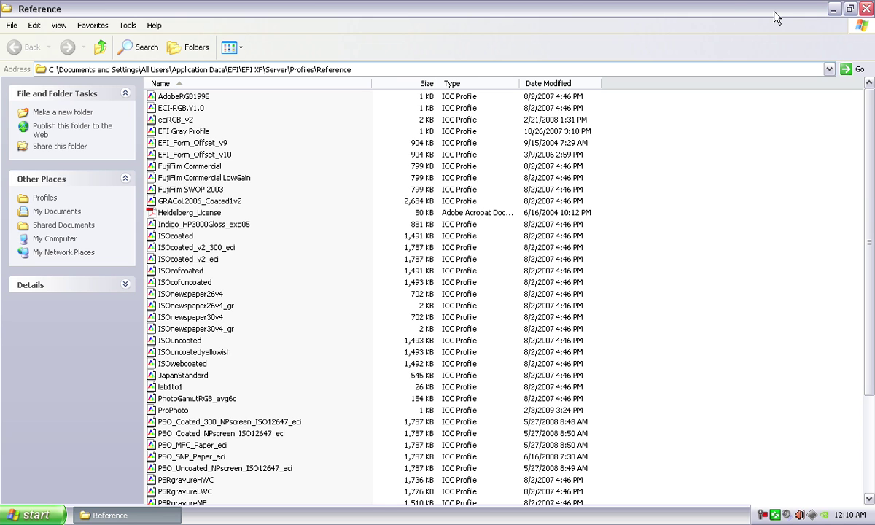
Close the Reference folder and check that EFI XF Client and EFI XF Control appear under Colorproof XF.
click(865, 9)
click(33, 515)
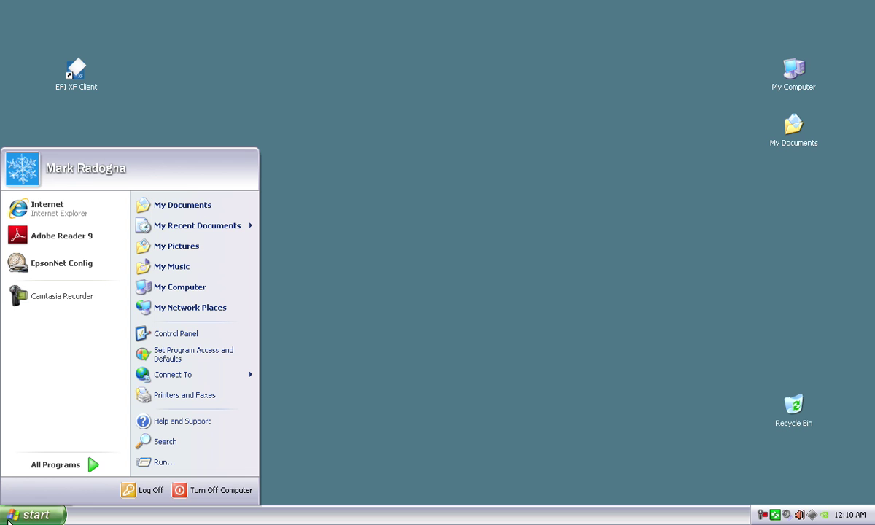
mouse_move(93, 464)
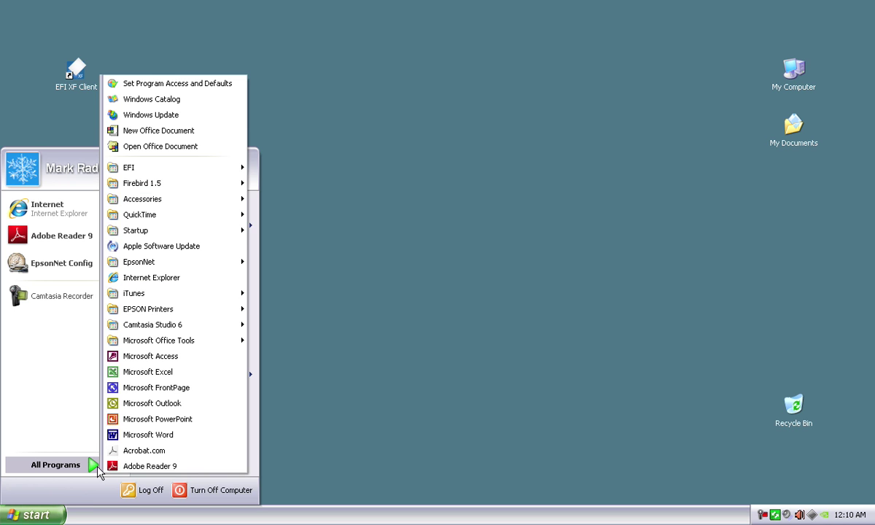
mouse_move(230, 169)
mouse_move(306, 167)
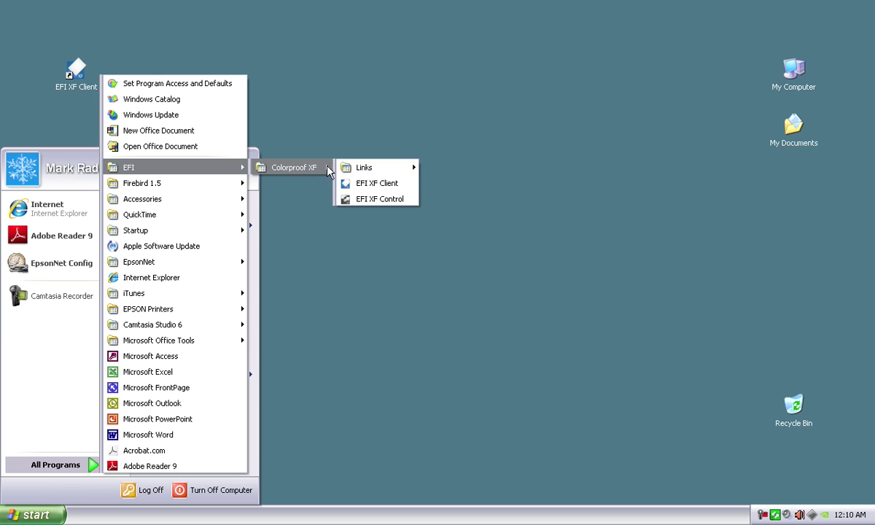
mouse_move(344, 169)
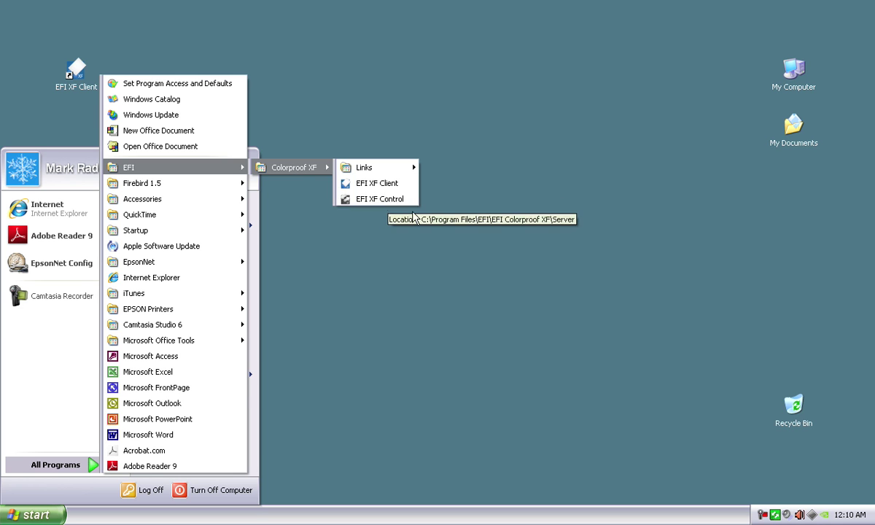
click(386, 198)
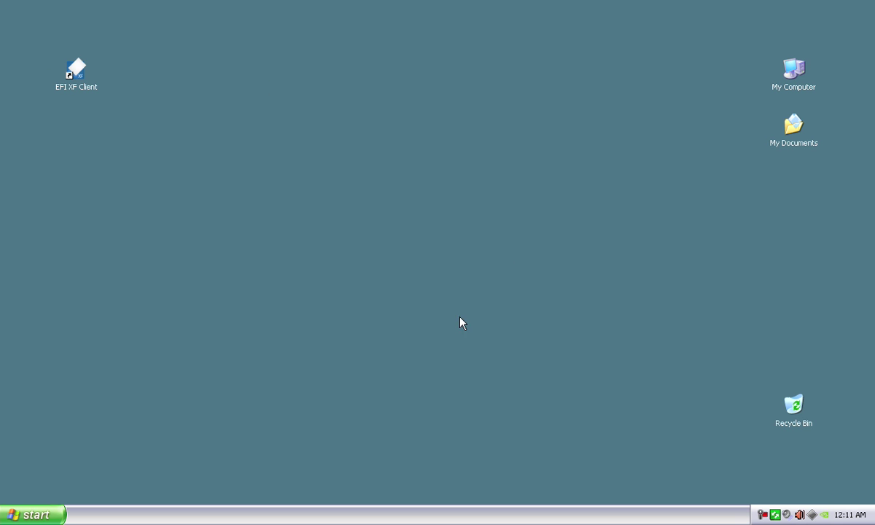